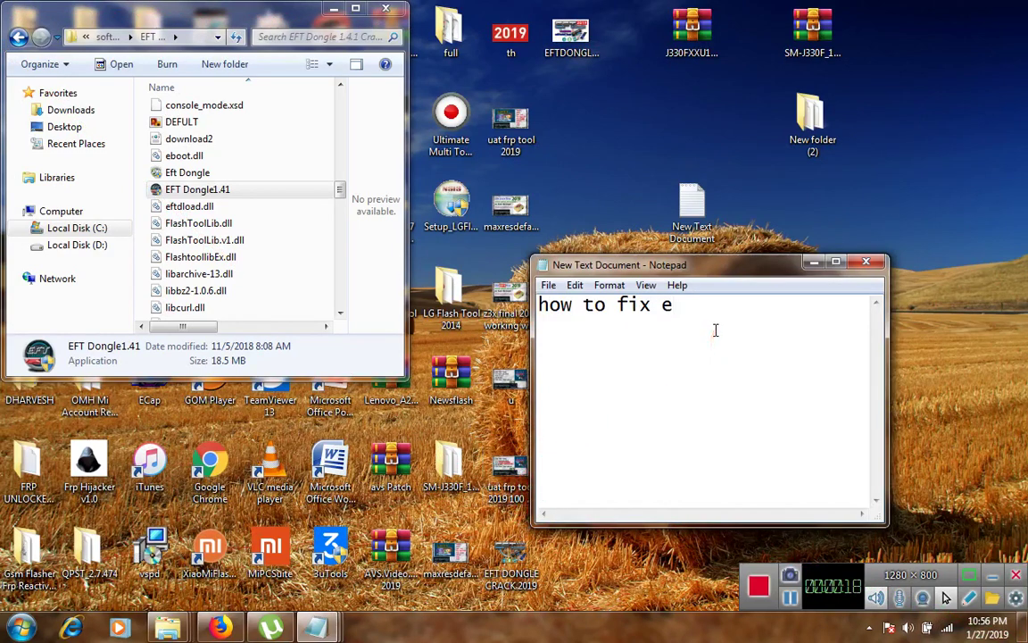
Step: Complete the note so it reads "how to fix eft dongle", "loading error" and "all error" on three lines
type("dongle")
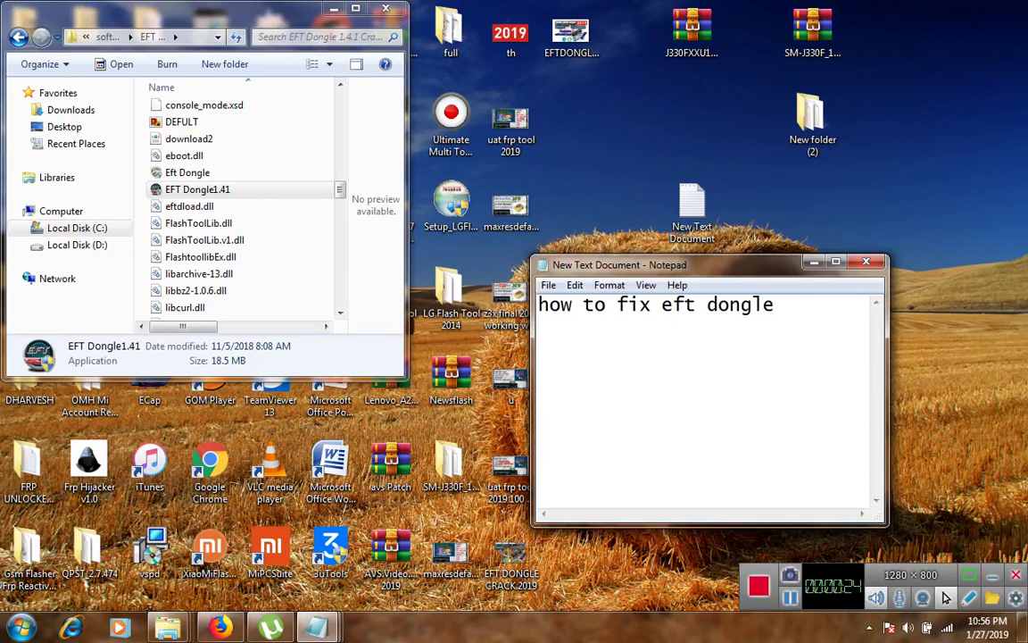
type("ading error")
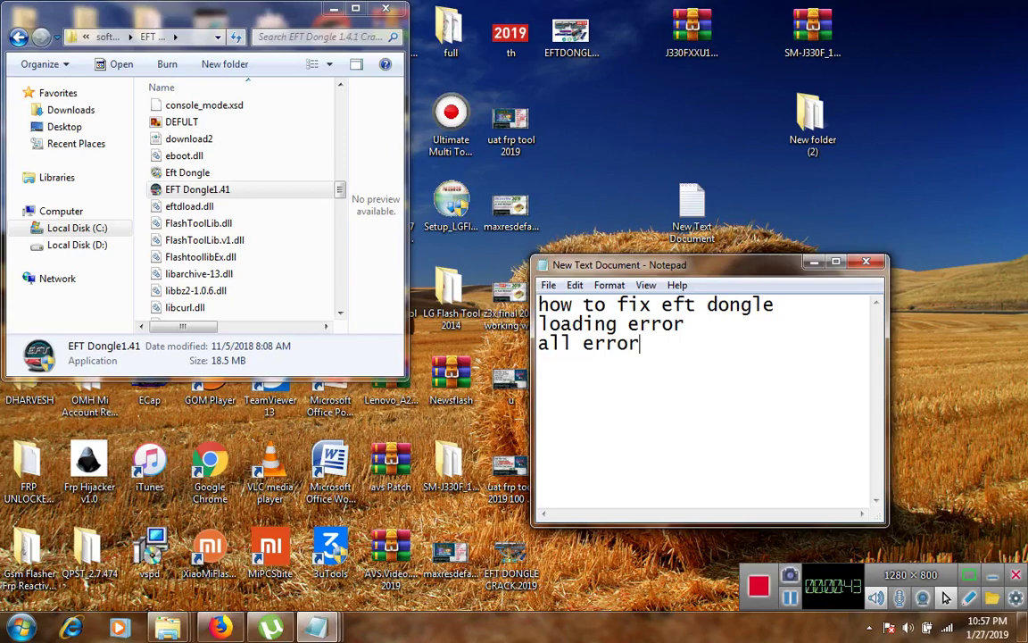
left_click(548, 285)
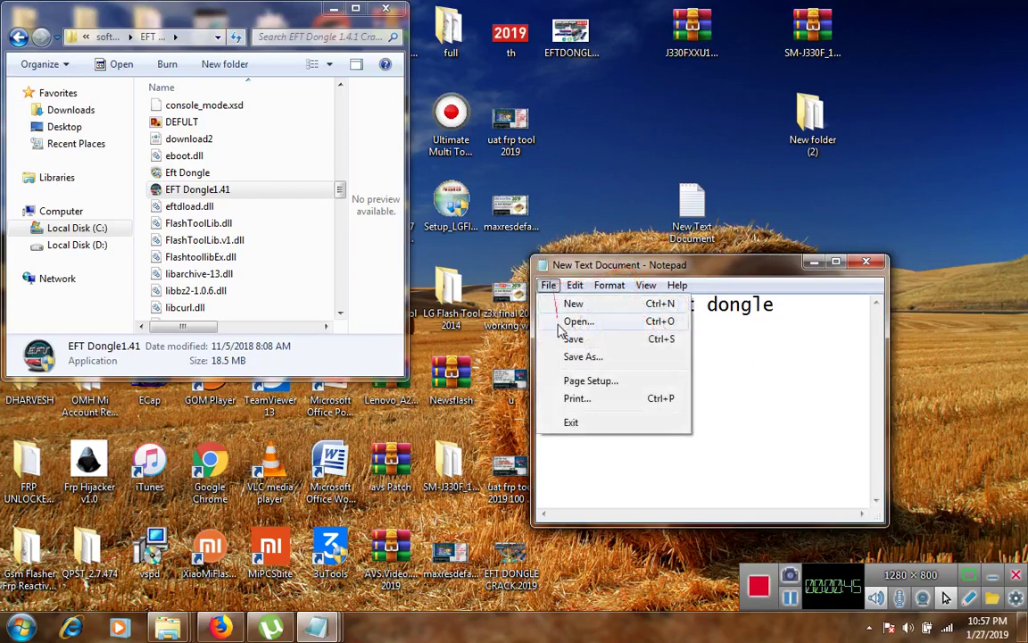
left_click(610, 285)
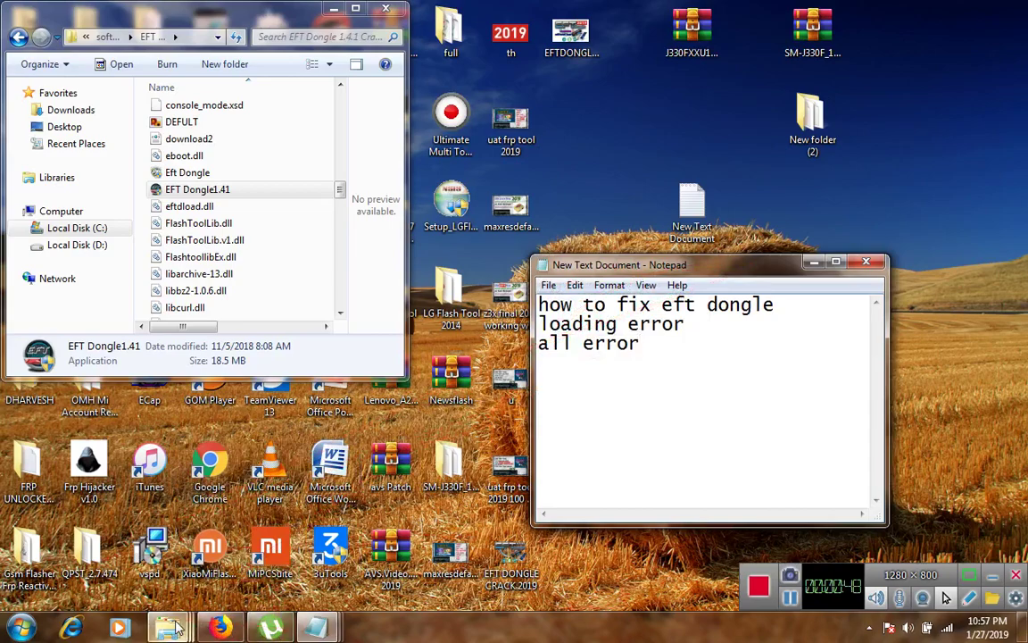
Step: Bring up the eft folder and extract the Eft Dongle LOADER archive directly into it
mouse_move(170, 627)
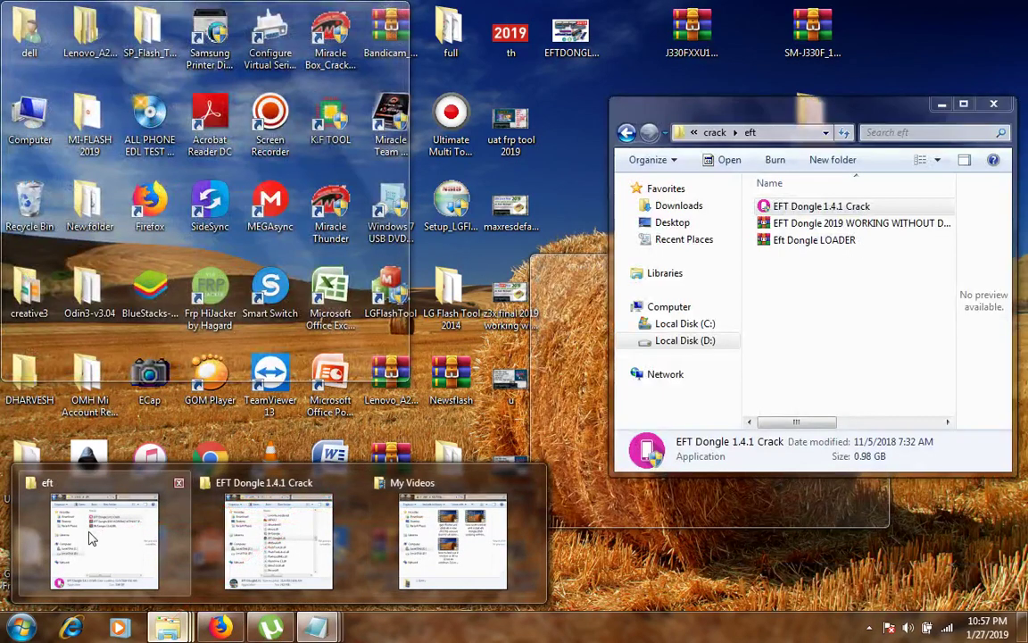
left_click(102, 540)
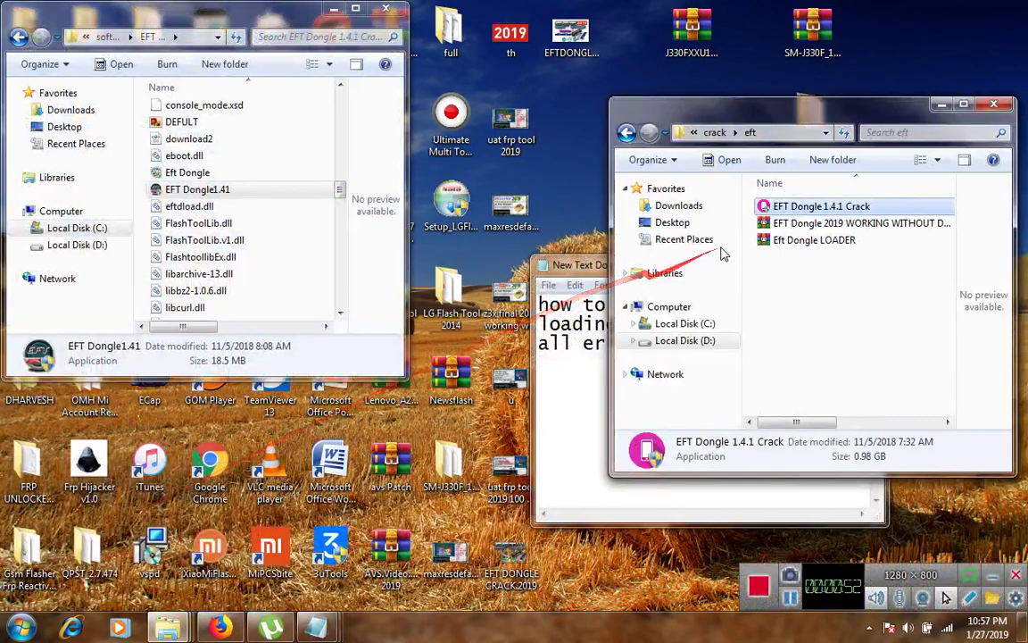
left_click(793, 241)
right_click(795, 244)
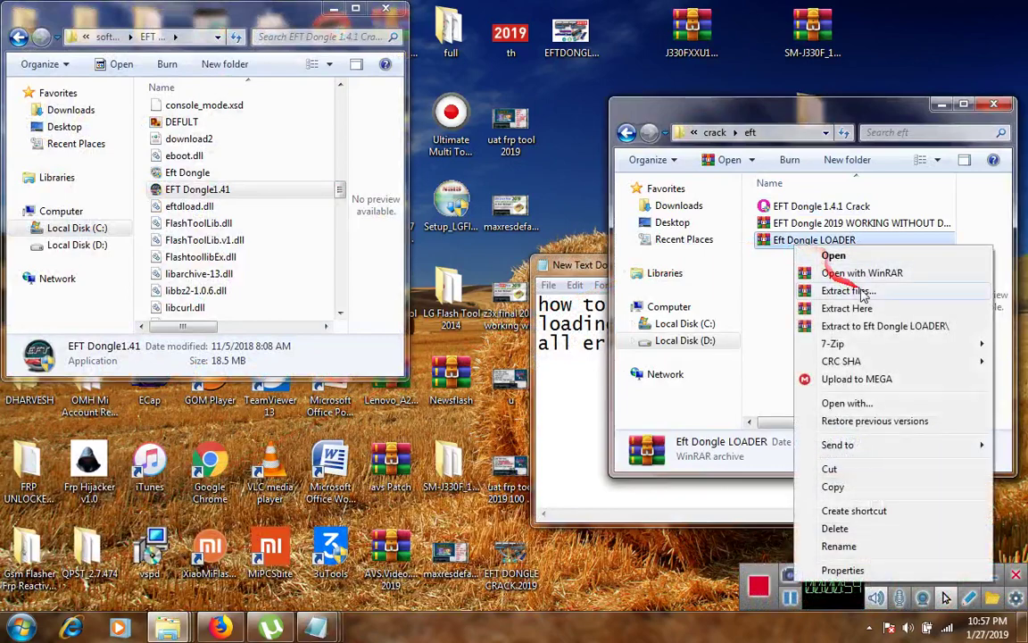
left_click(857, 307)
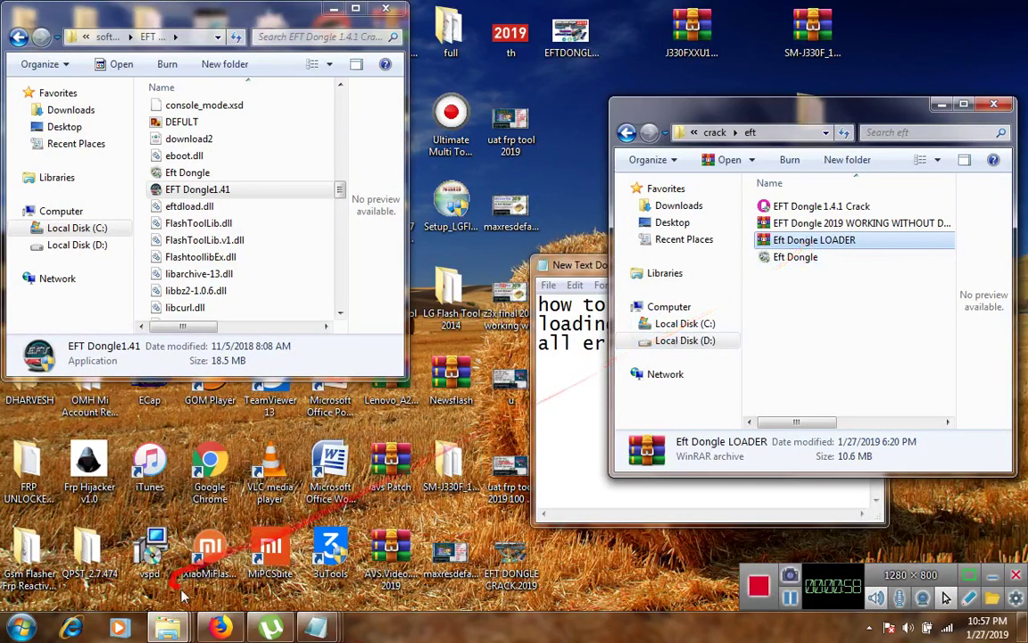
Step: Switch to Firefox and open the EFT Dongle 2019 download post from the gsmtoolcrack blog's home page
left_click(220, 627)
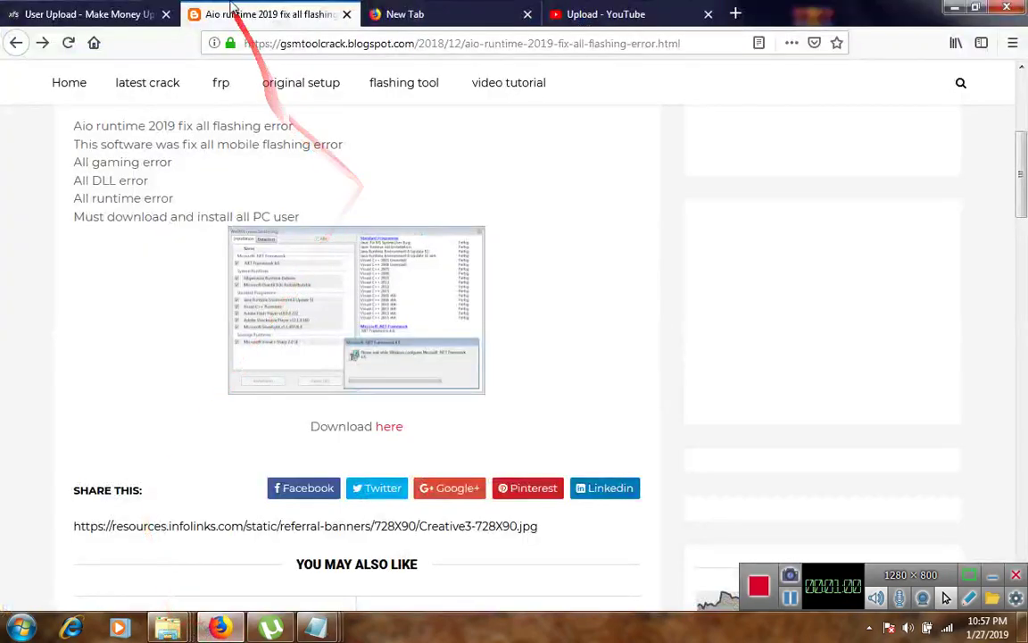
left_click(13, 44)
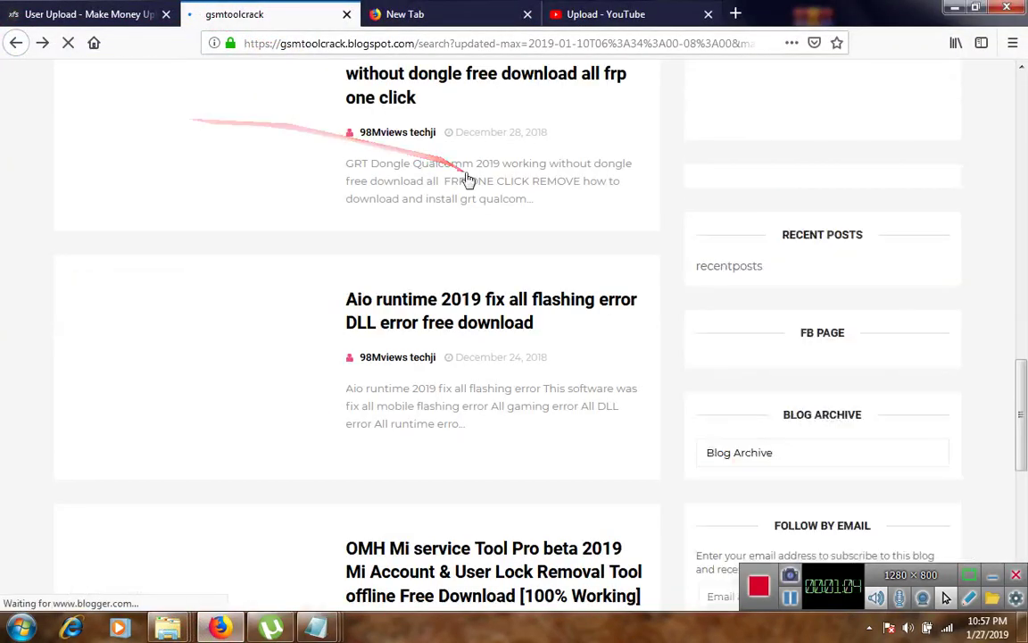
mouse_move(468, 166)
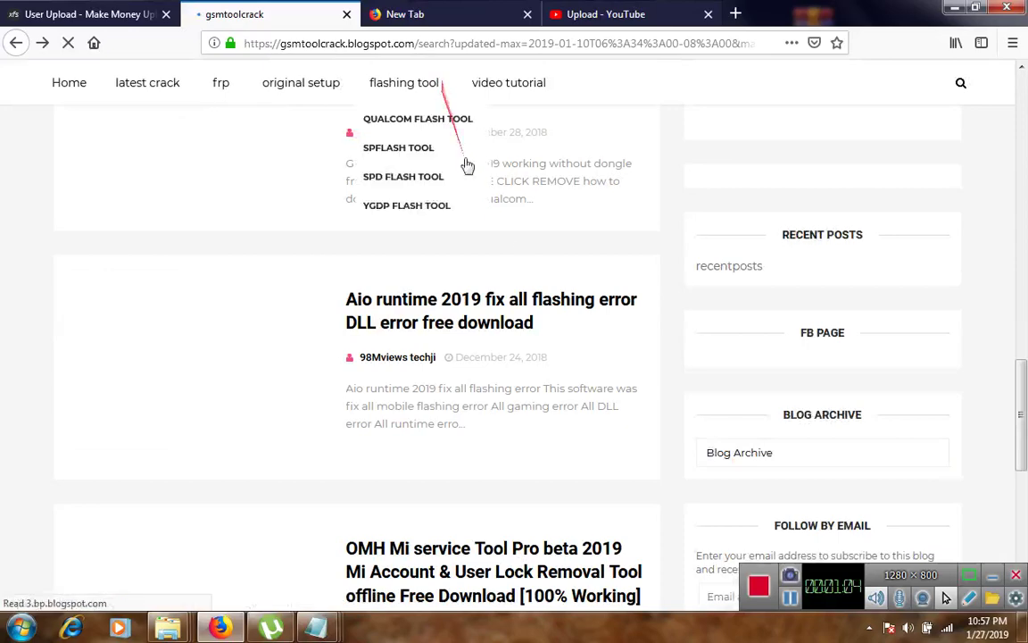
left_click_drag(1022, 415, 1024, 114)
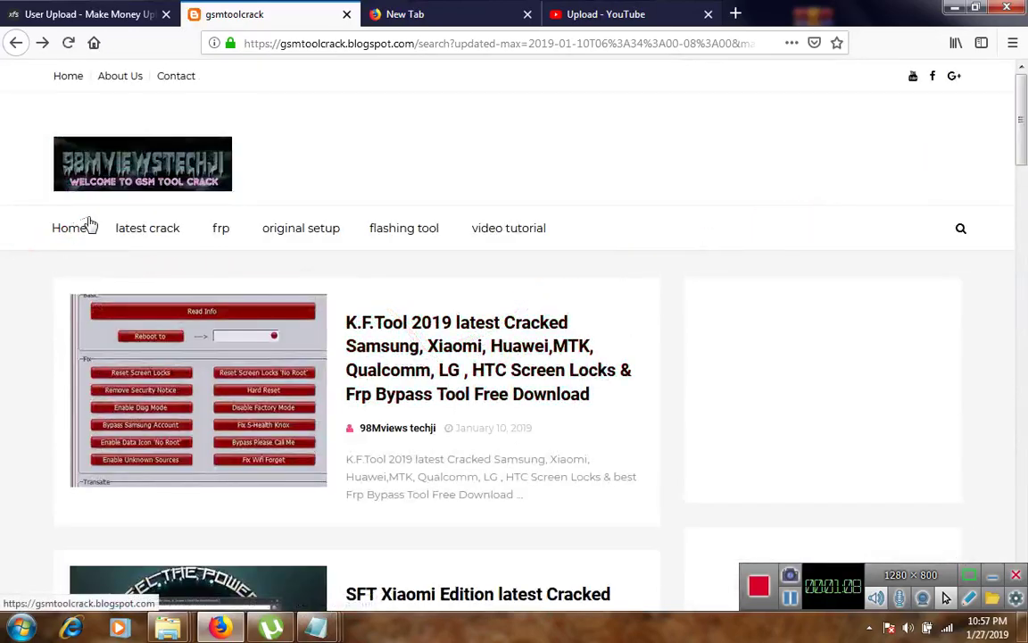
left_click(89, 225)
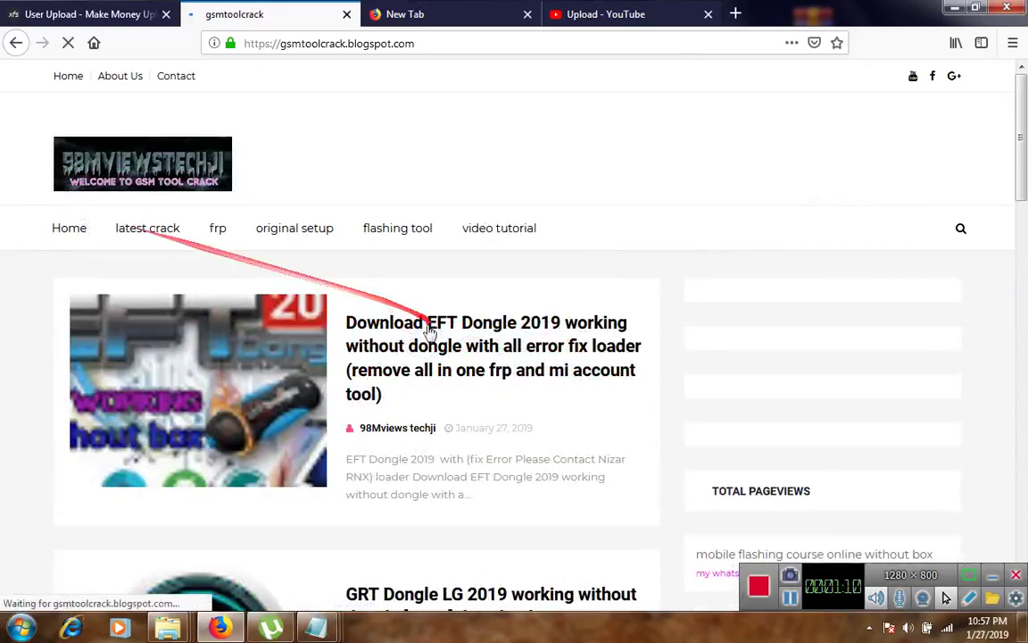
left_click(428, 355)
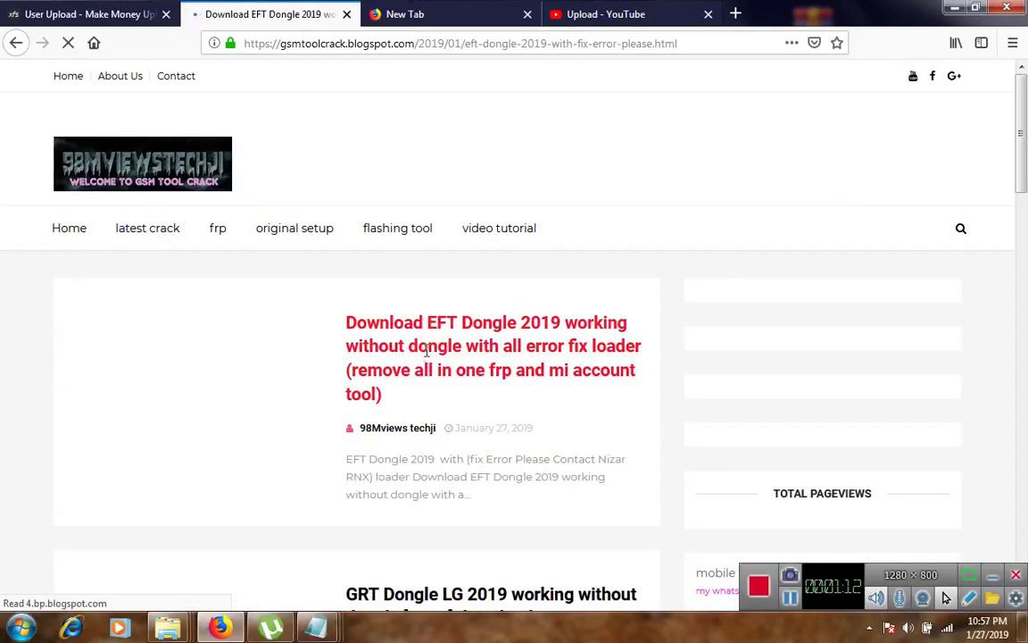
Step: Open the loader's download link under the post's section on fixing the EFT Dongle 2019 error
scroll(436, 402, "down", 4)
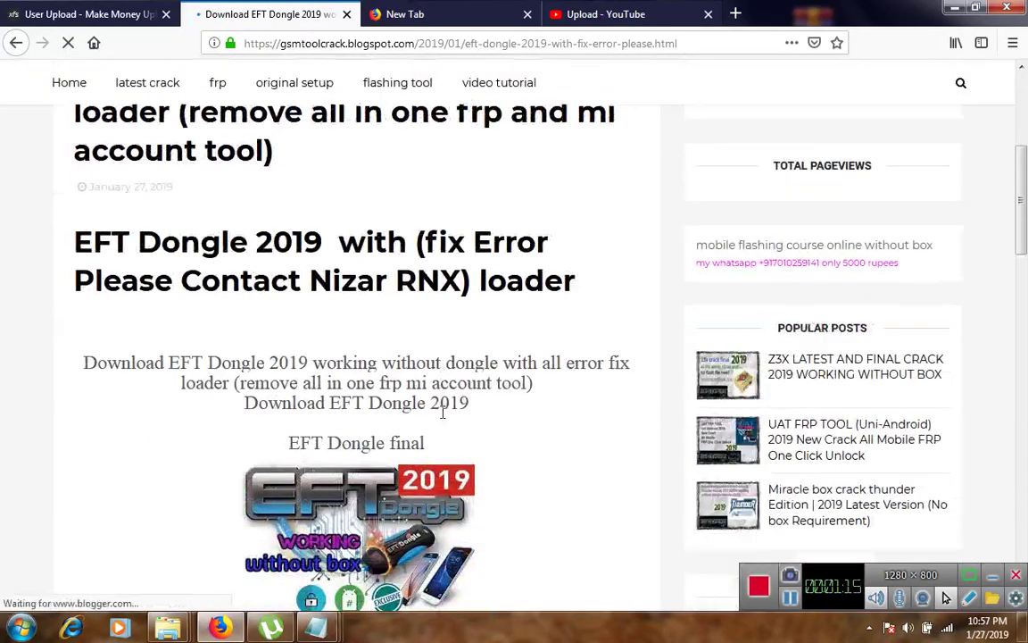
scroll(442, 412, "down", 12)
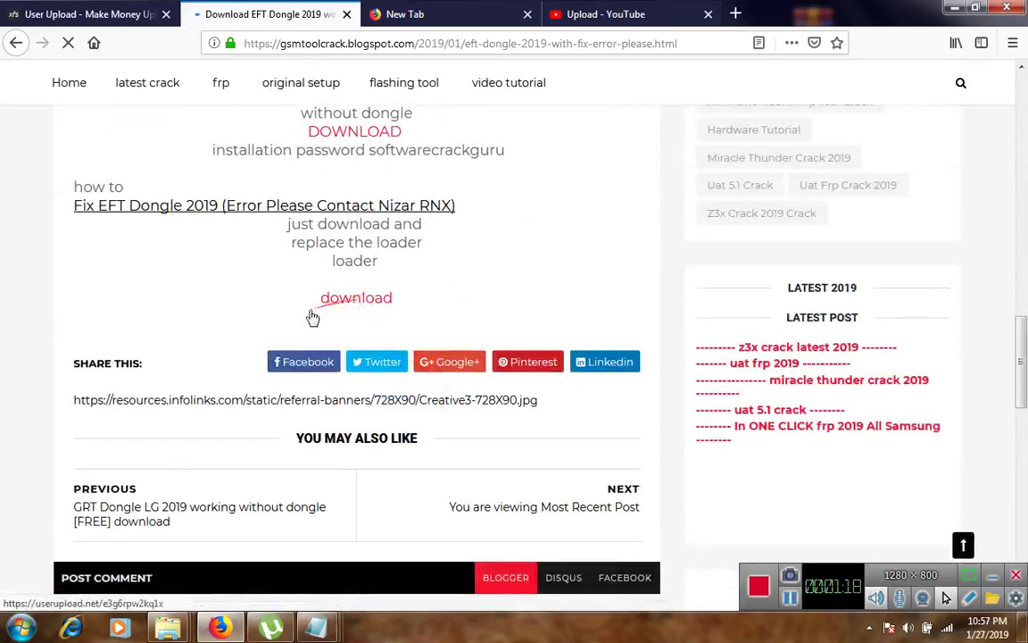
left_click_drag(866, 27, 422, 229)
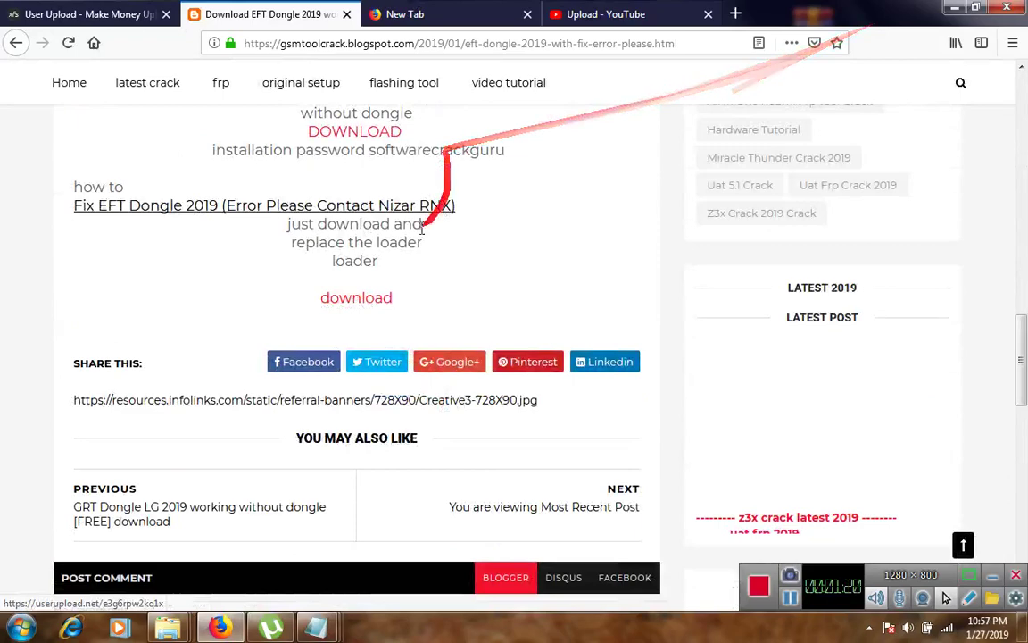
left_click(353, 296)
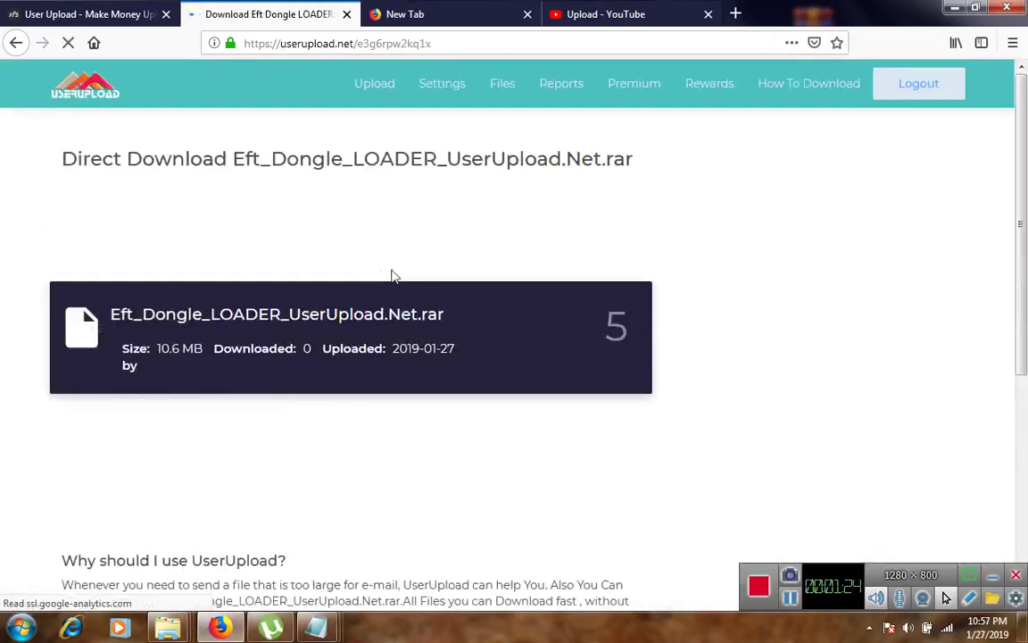
Step: Complete the reCAPTCHA check and create the download link for Eft_Dongle_LOADER_UserUpload.Net.rar
left_click_drag(535, 234, 789, 362)
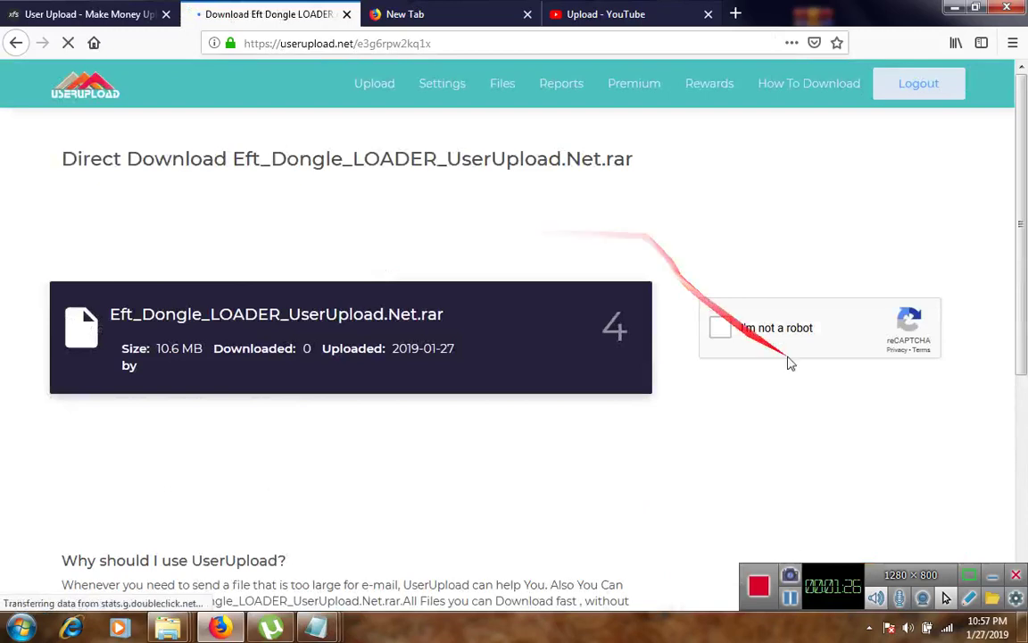
left_click(722, 328)
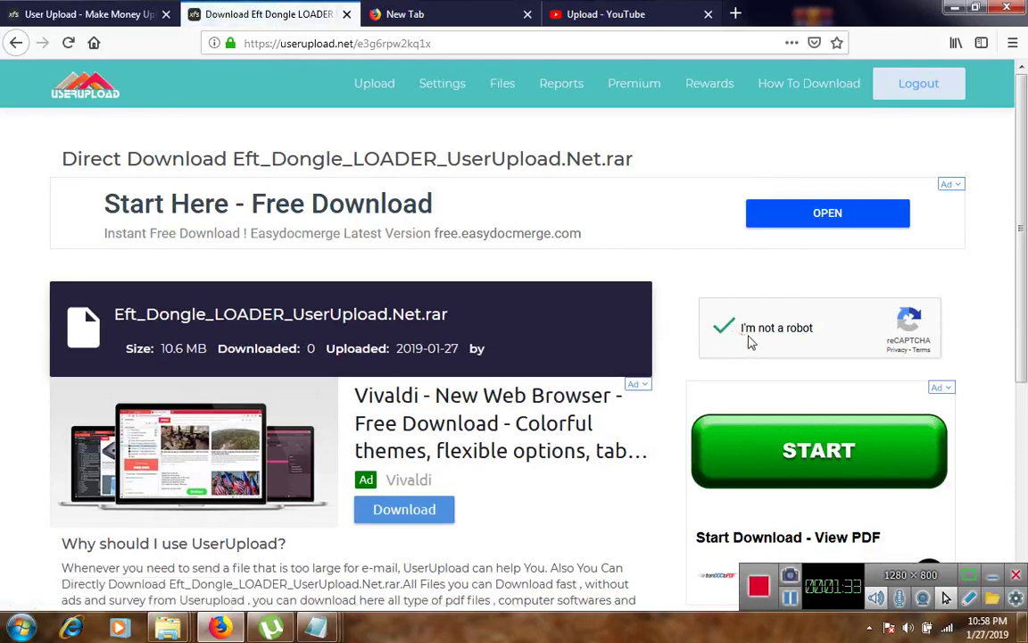
scroll(758, 344, "down", 3)
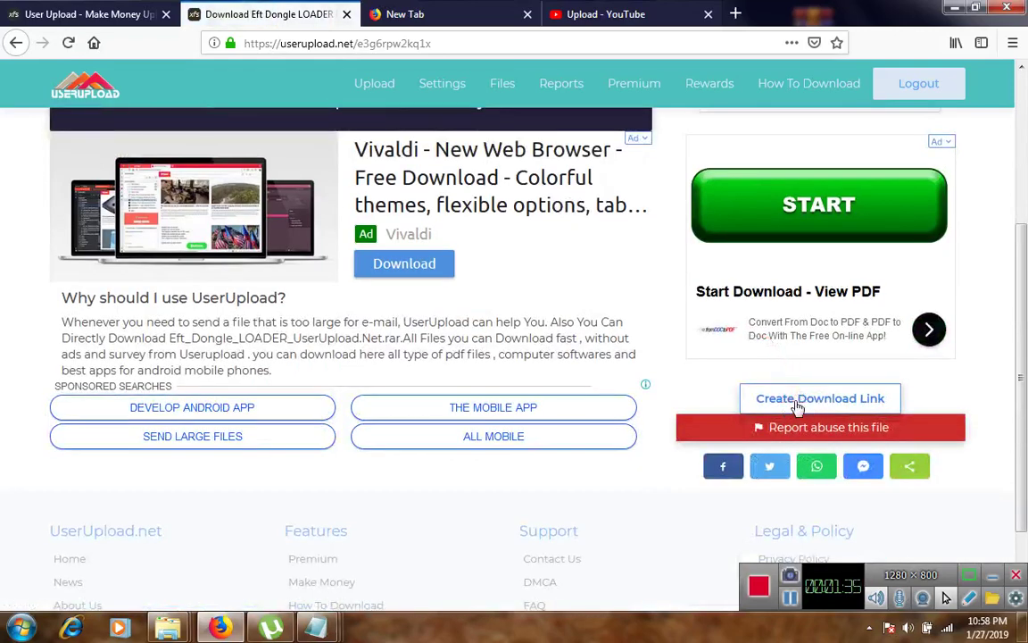
left_click(826, 401)
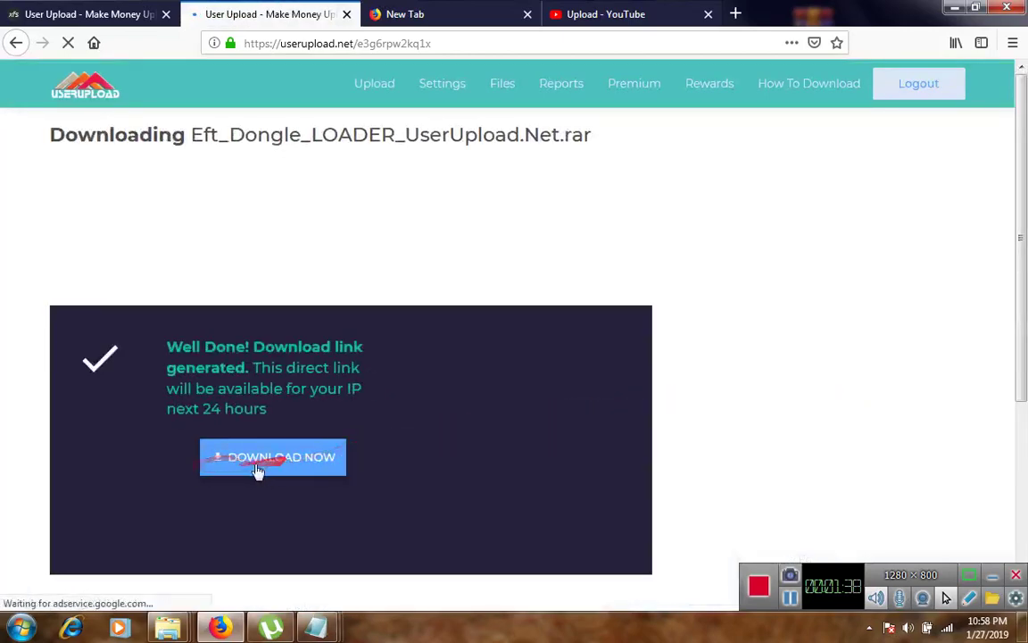
Step: Minimize the browser and copy the extracted Eft Dongle application into the EFT Dongle 1.4.1 Crack program folder, replacing the existing file
left_click(955, 7)
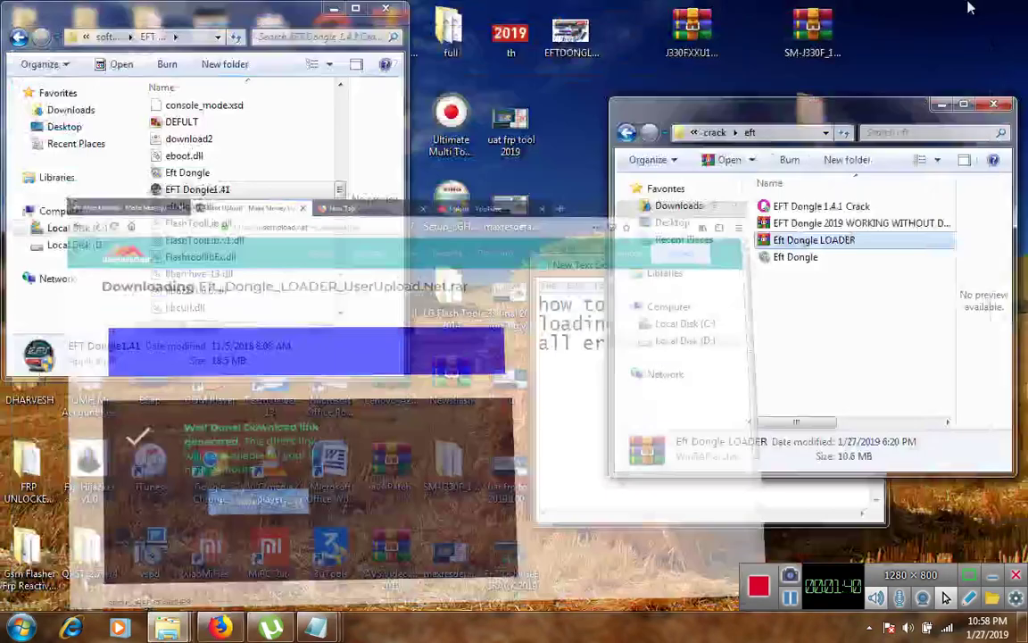
left_click(812, 258)
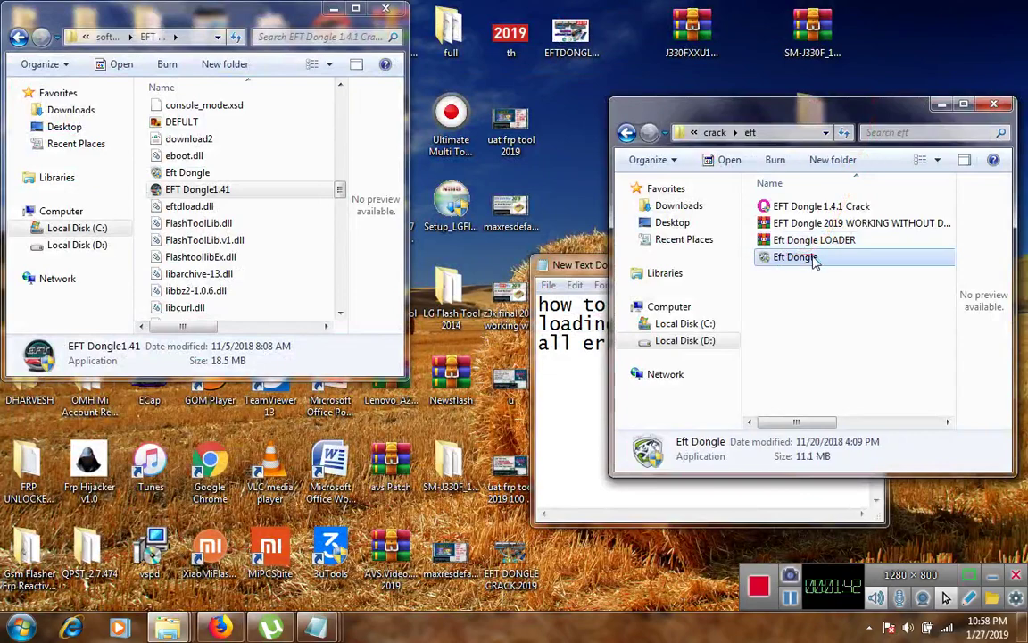
left_click_drag(811, 257, 289, 223)
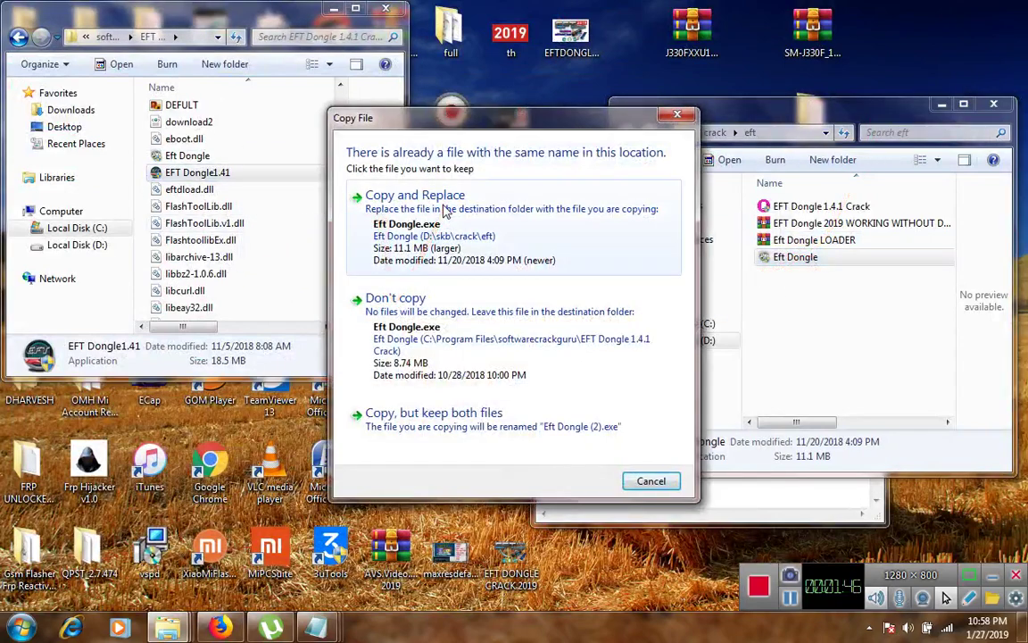
left_click(401, 221)
left_click(493, 378)
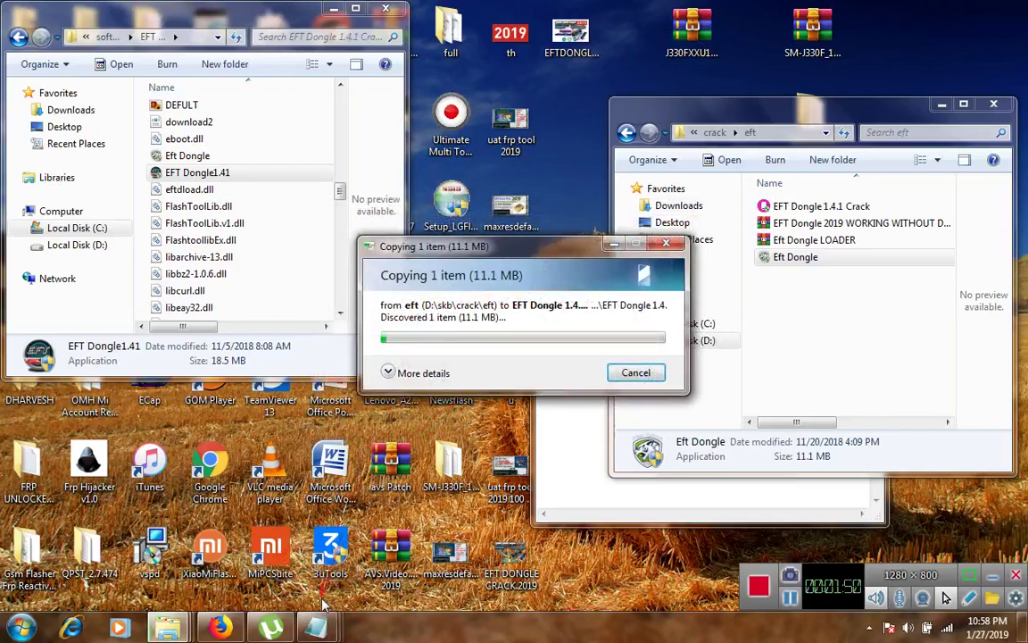
Step: Return to the note on fixing EFT Dongle errors in Notepad and add the words "just replace" below its text
mouse_move(314, 629)
mouse_move(483, 539)
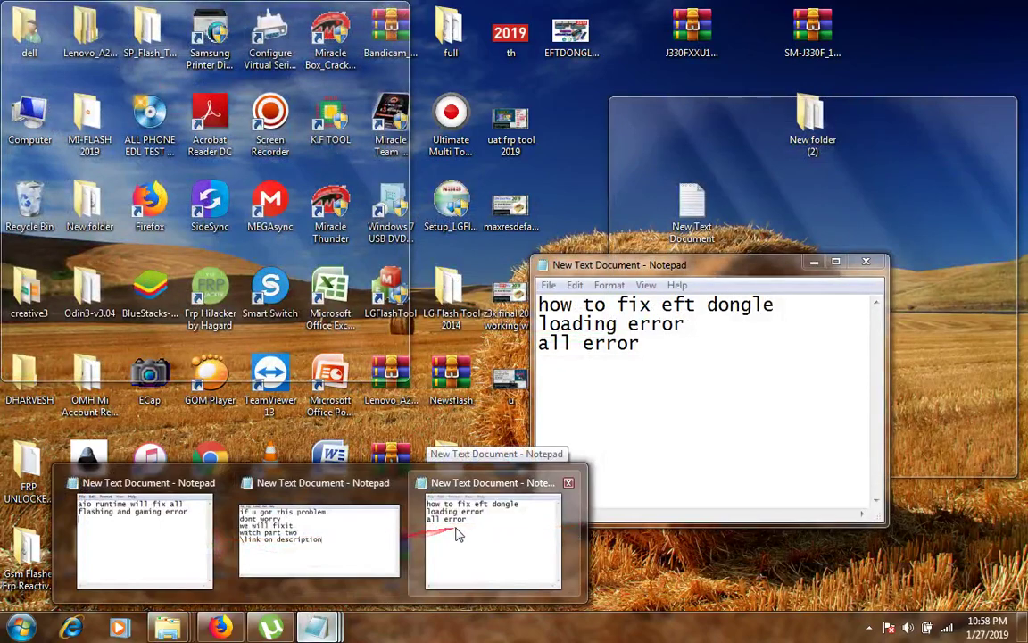
left_click(457, 534)
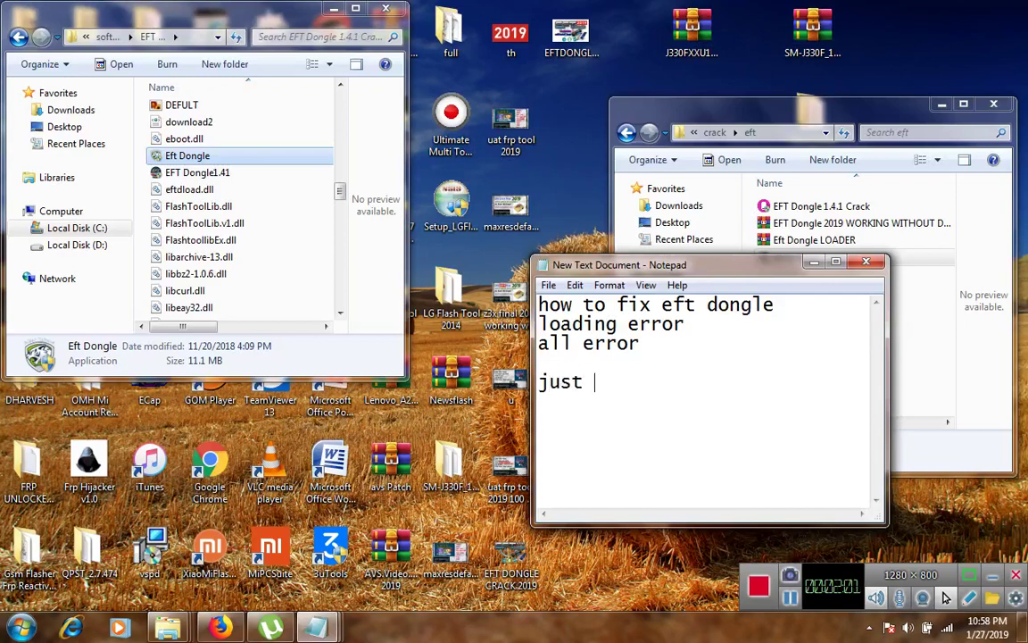
type("eplace")
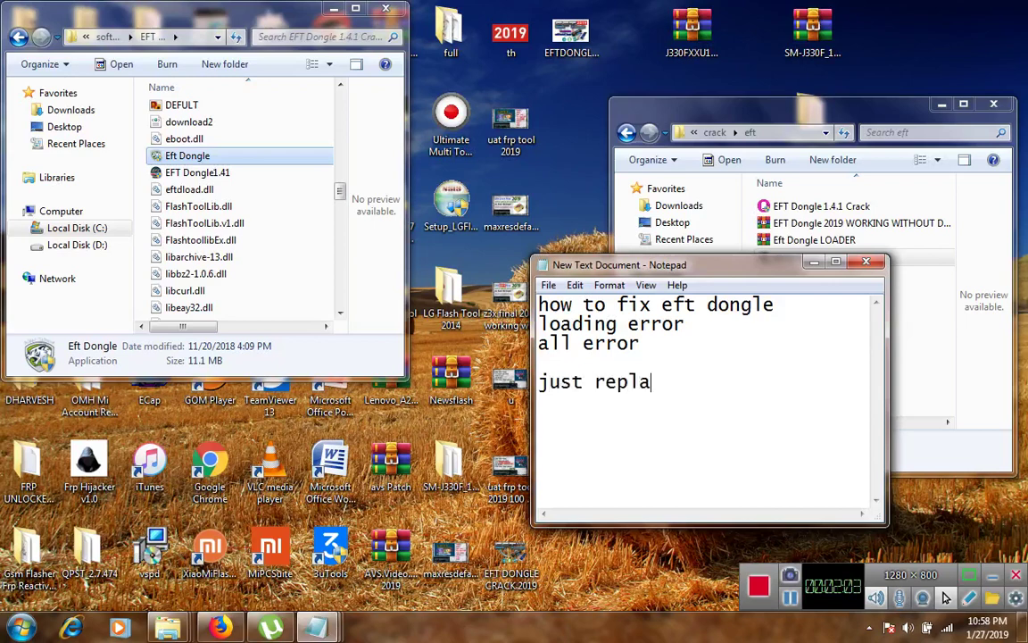
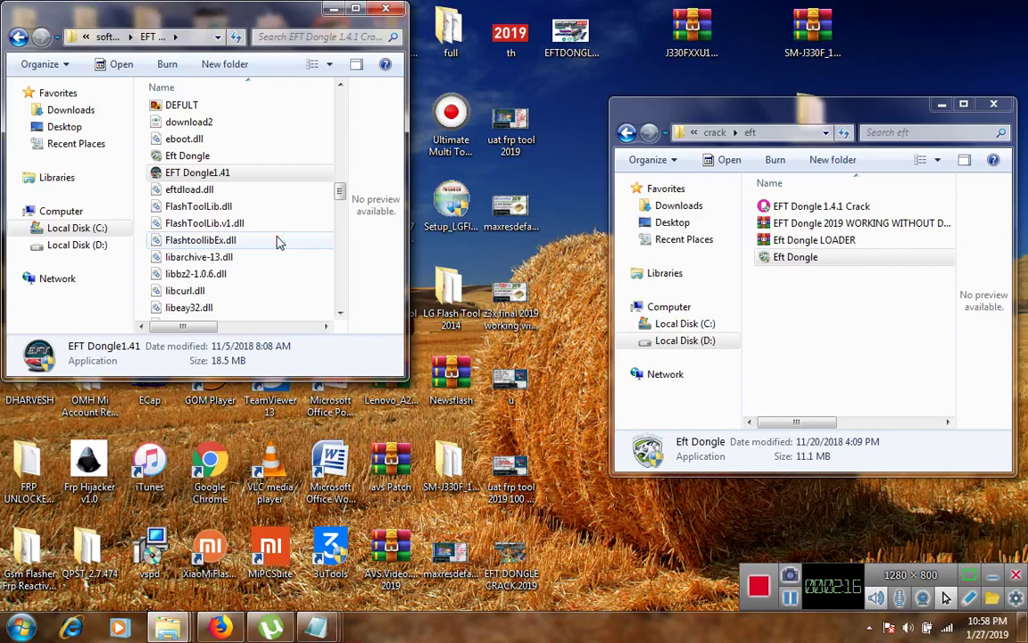
Step: Minimize both folder windows and refresh the desktop several times
left_click(945, 104)
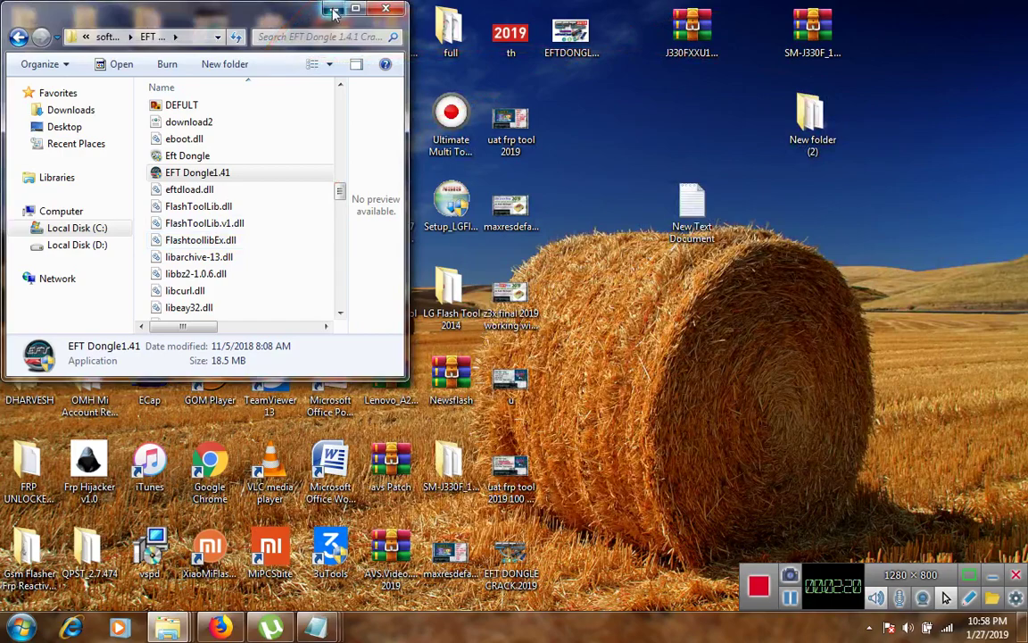
left_click(333, 8)
right_click(650, 110)
left_click(683, 155)
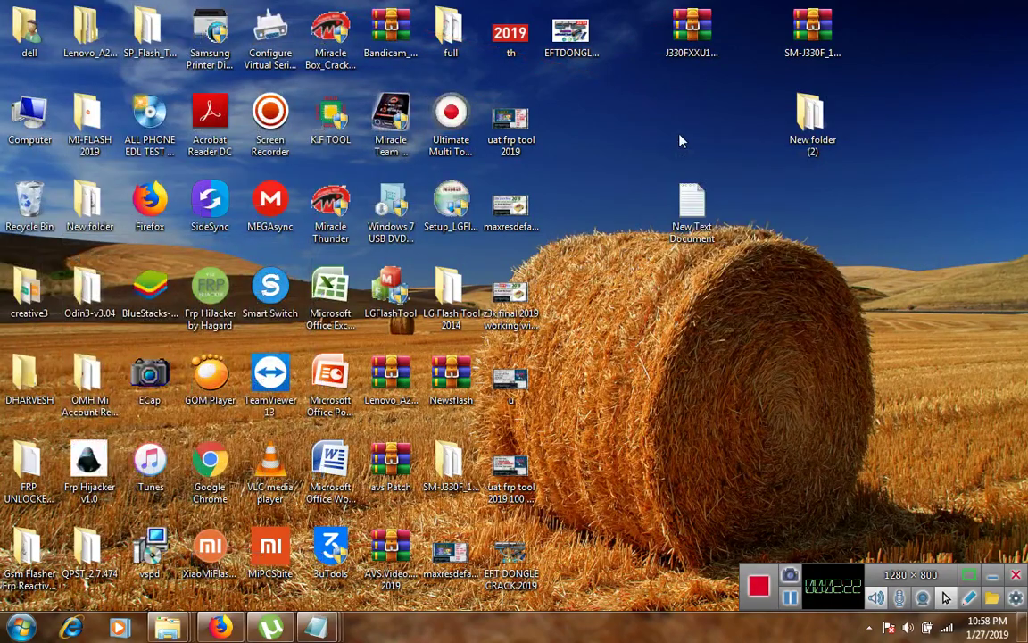
right_click(679, 135)
left_click(724, 180)
right_click(689, 147)
left_click(759, 192)
right_click(704, 149)
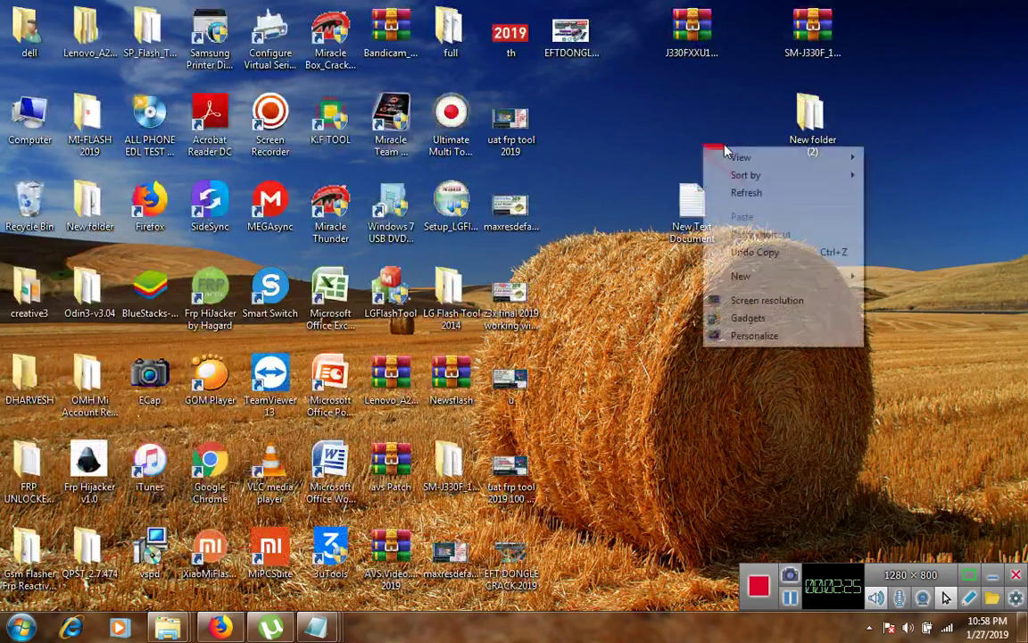
left_click(756, 194)
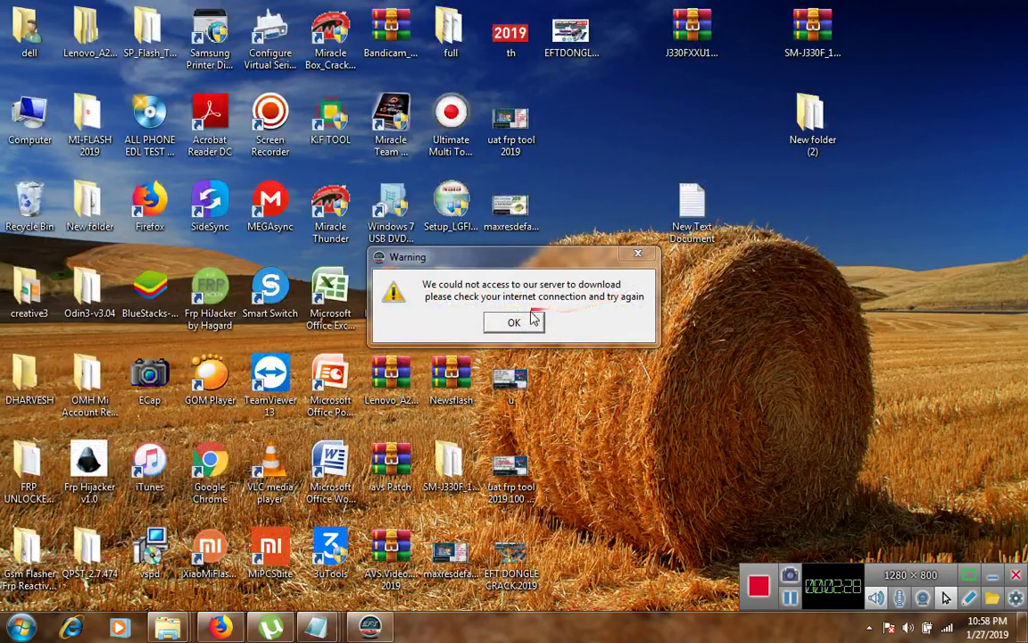
Step: Acknowledge the EFT Dongle server access warning
left_click(536, 321)
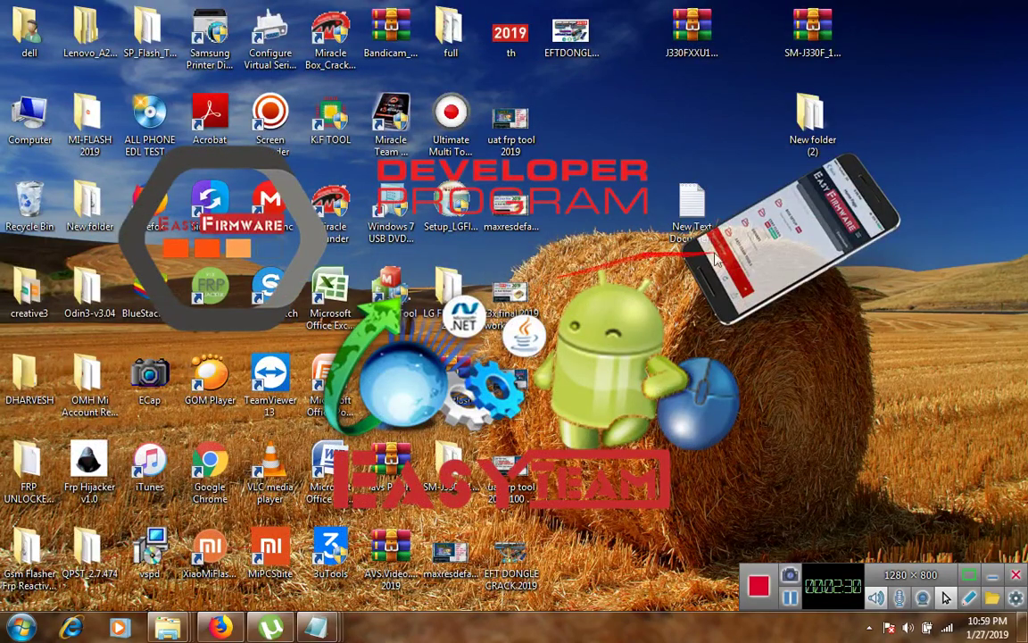
Step: Copy the extracted Eft Dongle application into the EFT Dongle 1.4.1 Crack program folder again, replacing the existing file with administrator permission
left_click(789, 598)
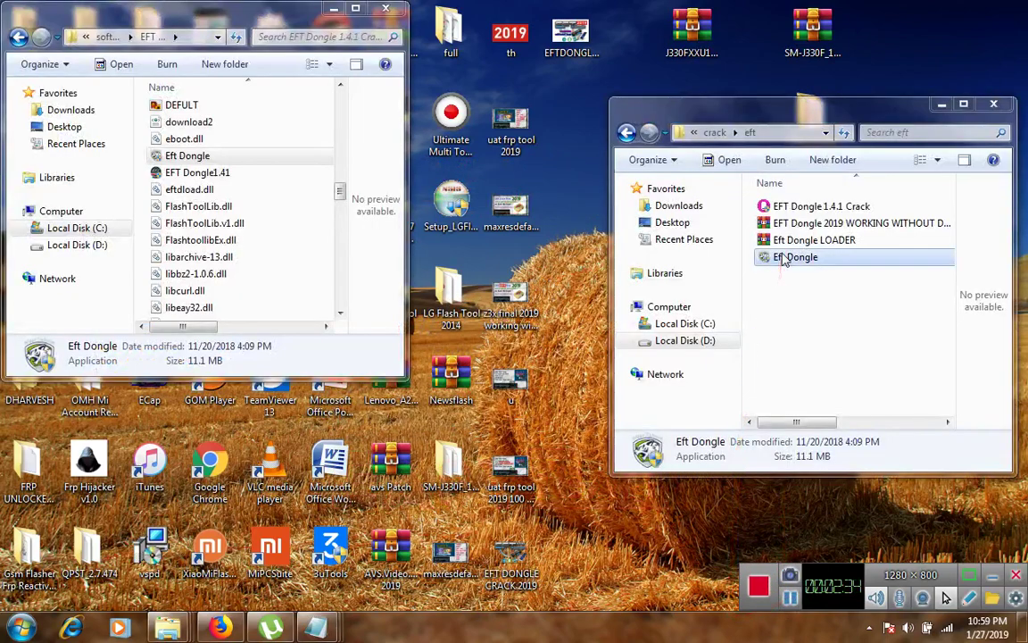
left_click(810, 292)
left_click_drag(826, 259, 269, 258)
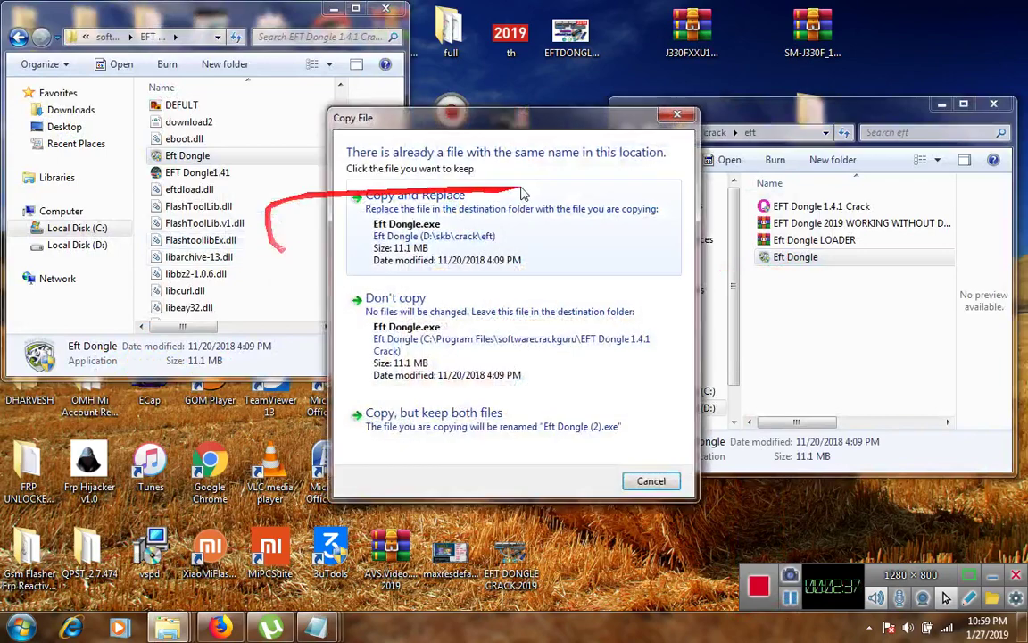
left_click(470, 234)
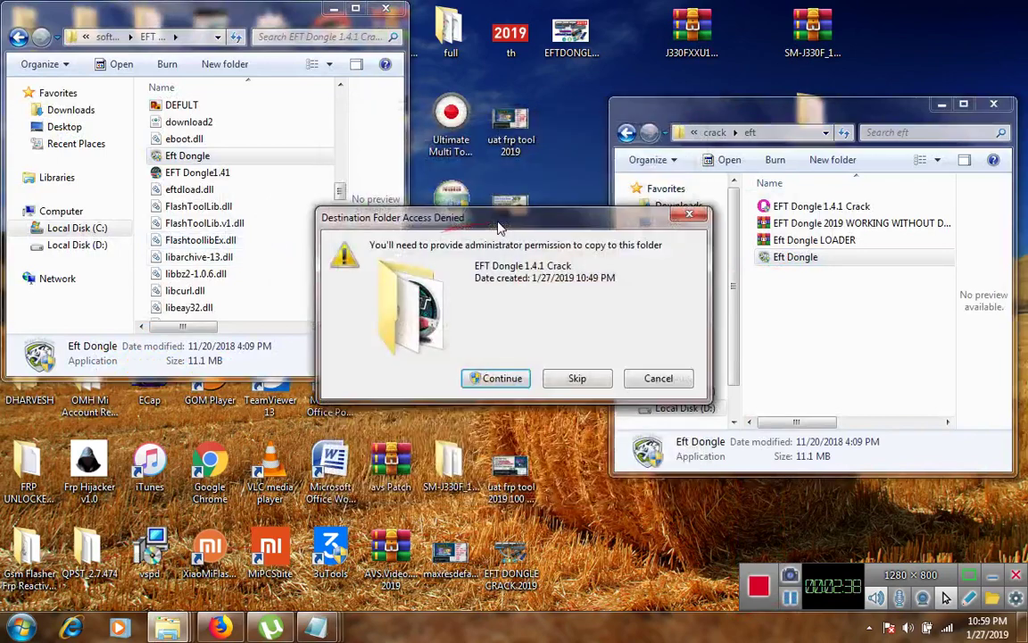
left_click(514, 382)
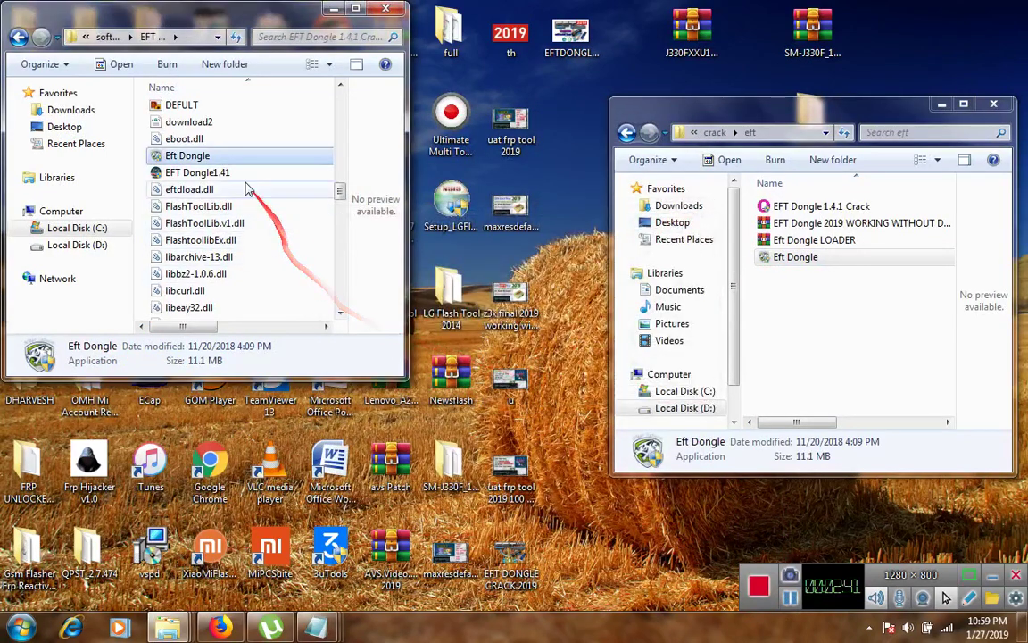
Step: Launch the replaced Eft Dongle application from the program folder and run the RNX Emulator to start EFT Dongle
right_click(199, 156)
left_click(231, 182)
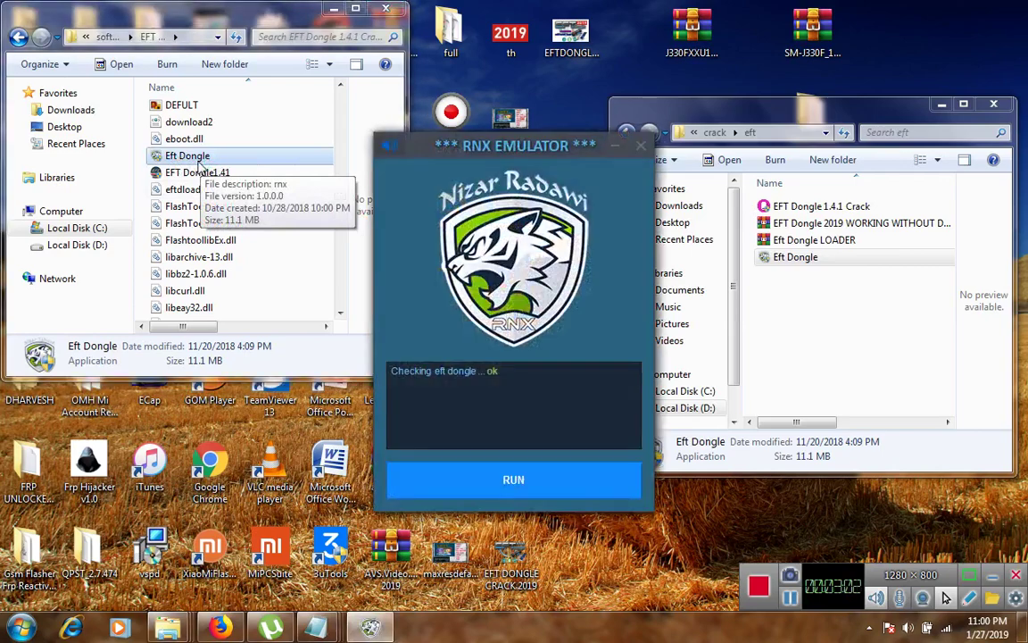
left_click(501, 483)
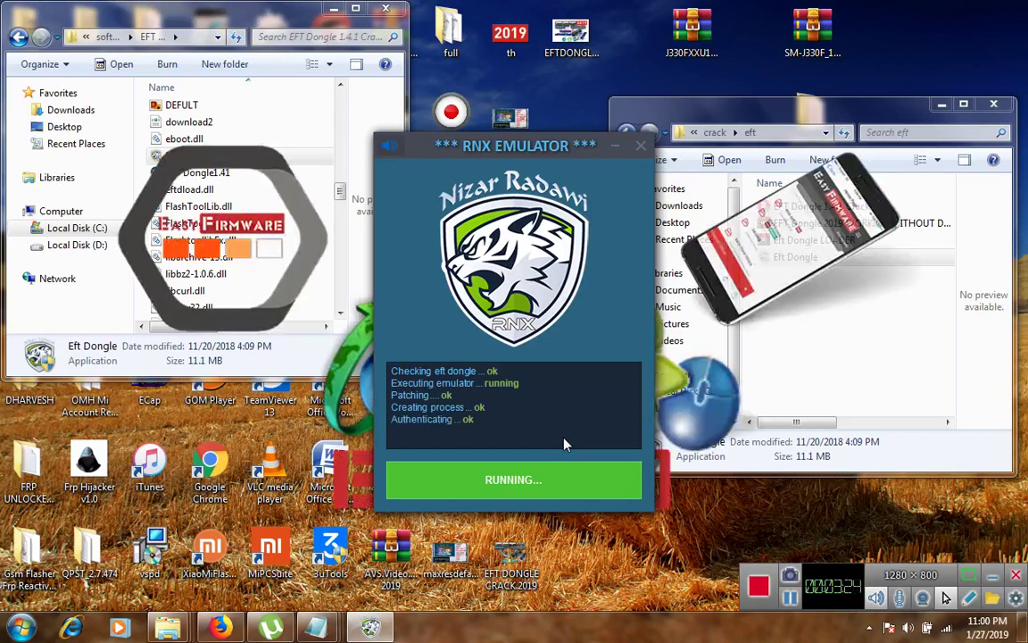
left_click_drag(575, 397, 548, 273)
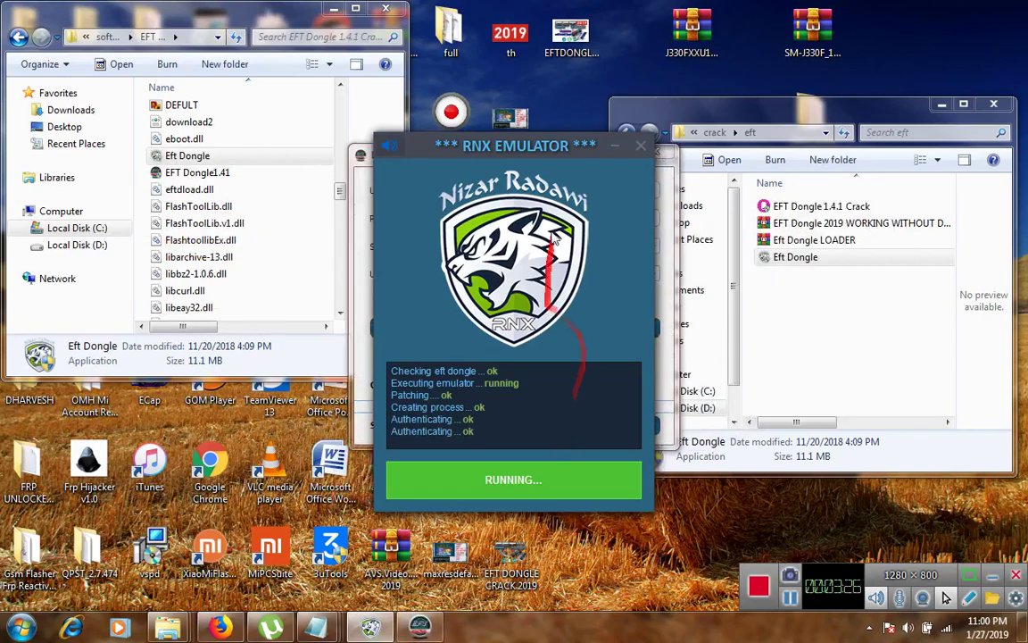
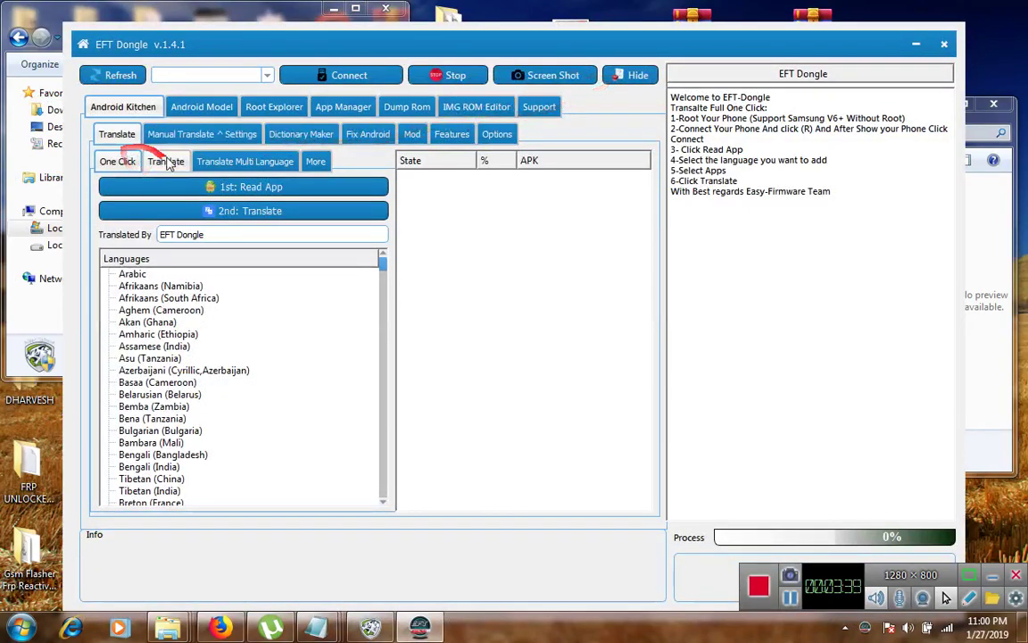
Step: Examine the language list, the Android Kitchen sections from Translate through Options, and the Android Model functions of EFT Dongle v.1.4.1
left_click_drag(383, 263, 382, 529)
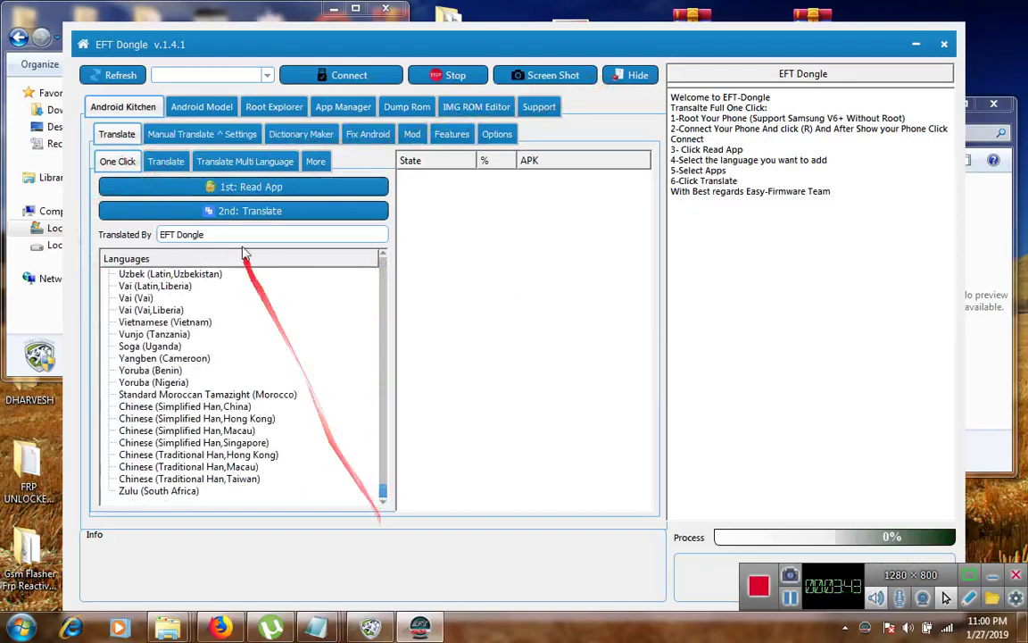
left_click(166, 161)
left_click(245, 161)
left_click(201, 133)
left_click(284, 136)
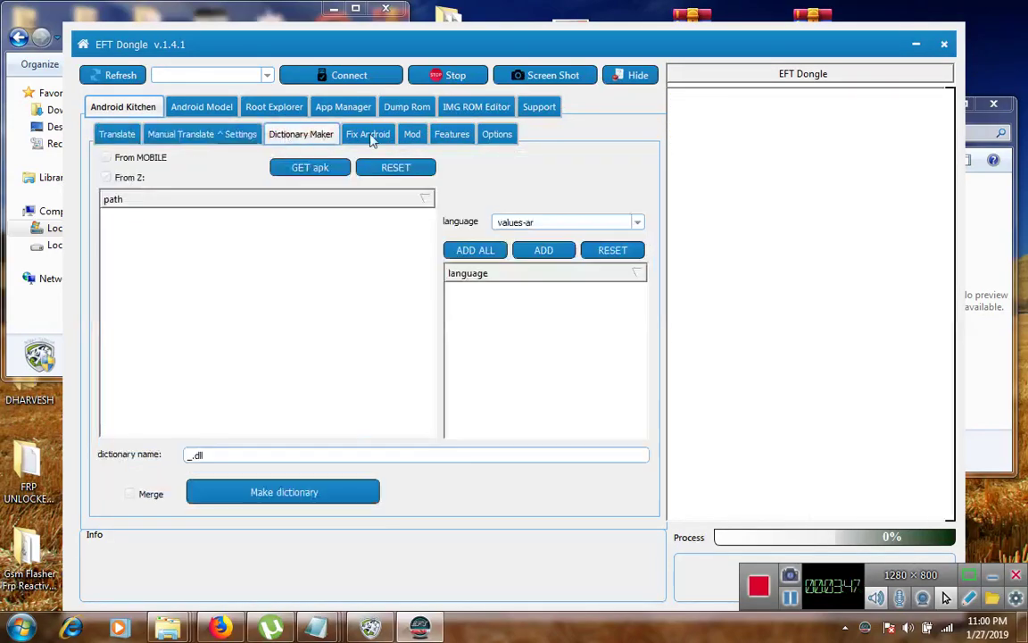
left_click(367, 134)
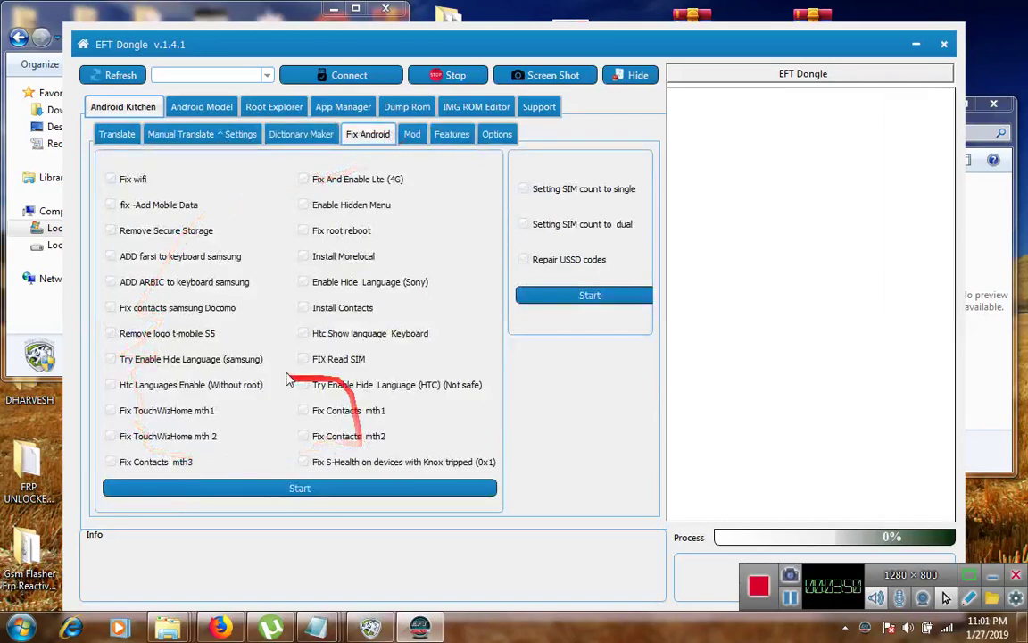
left_click(415, 138)
left_click(452, 138)
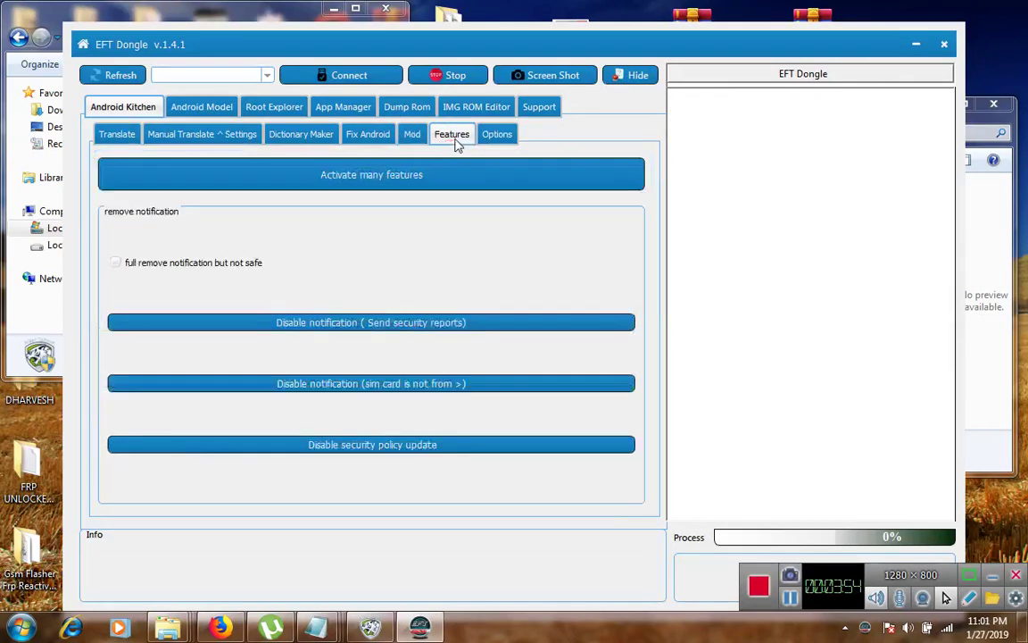
left_click(493, 143)
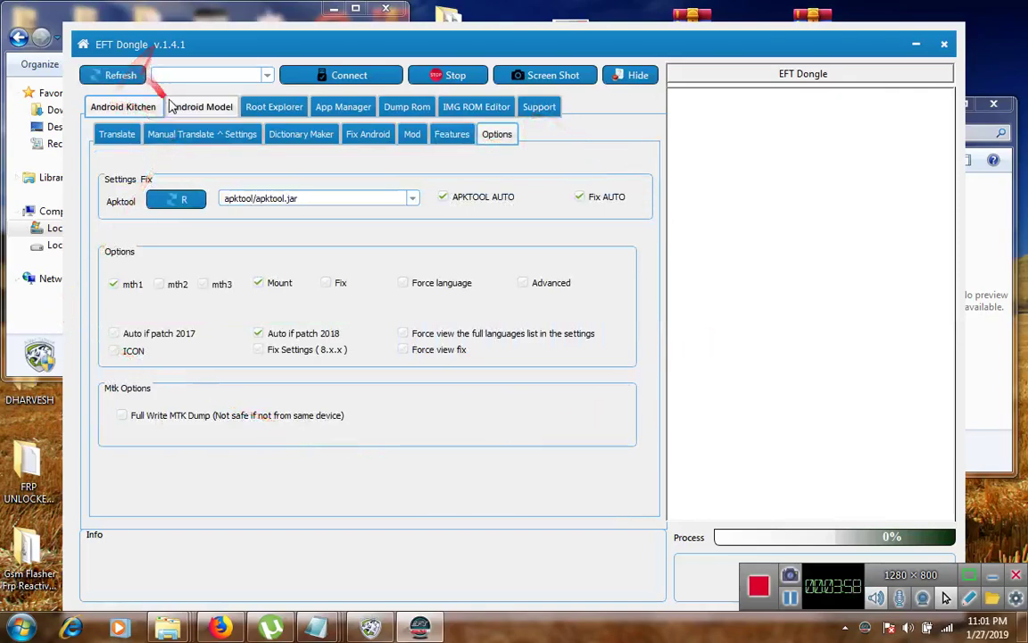
left_click(198, 106)
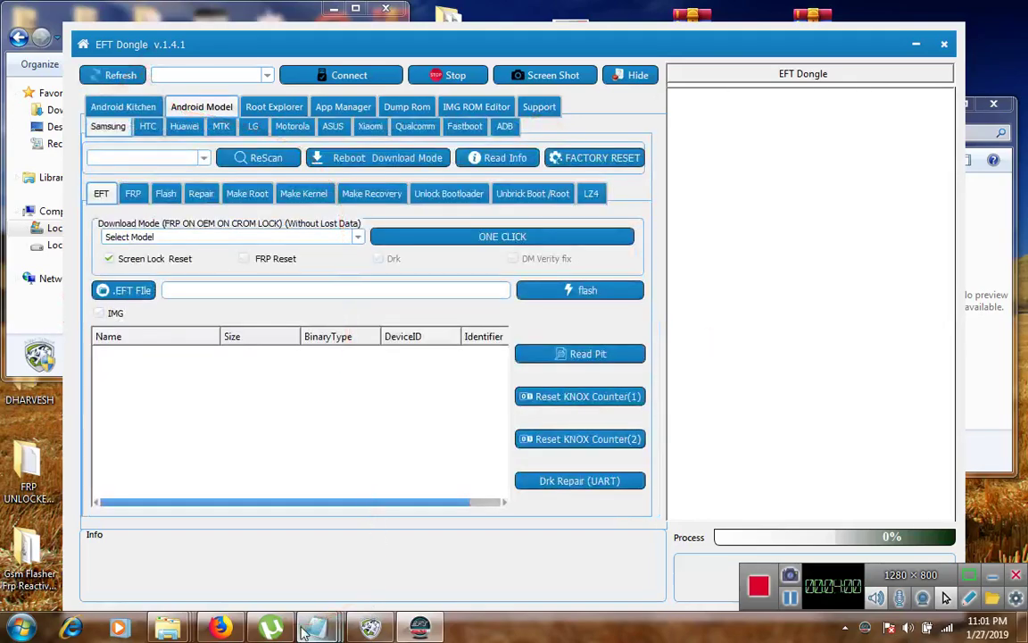
Step: Switch back to the Notepad note on fixing EFT Dongle loading errors
mouse_move(306, 629)
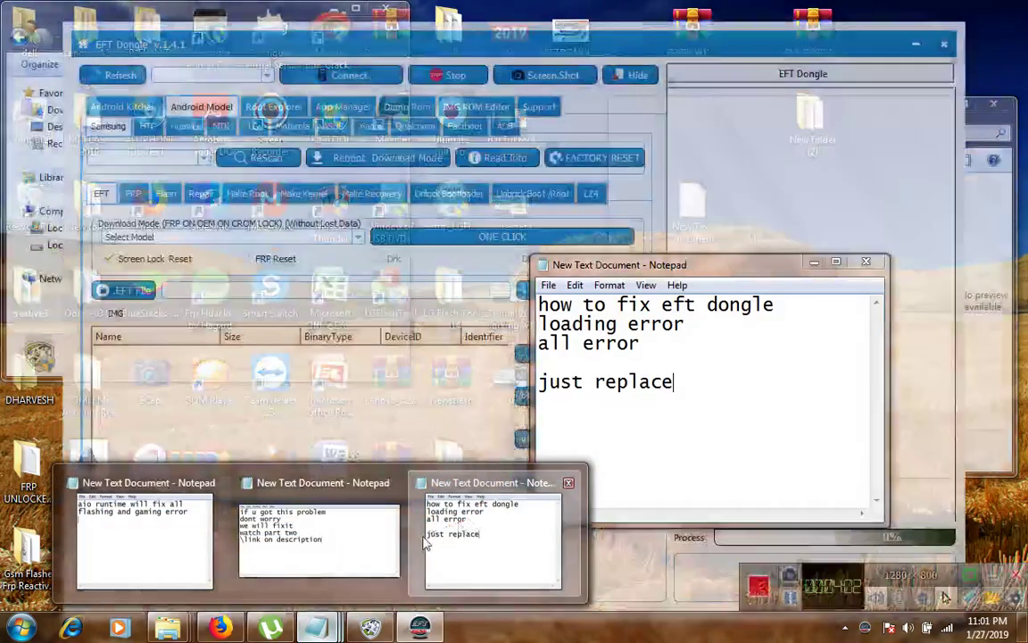
left_click(473, 525)
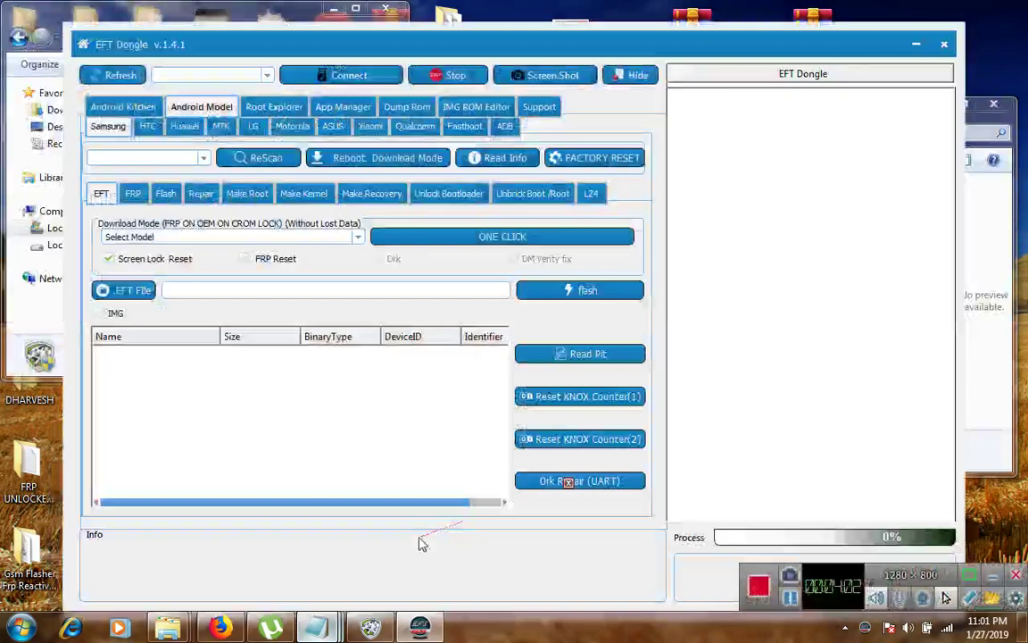